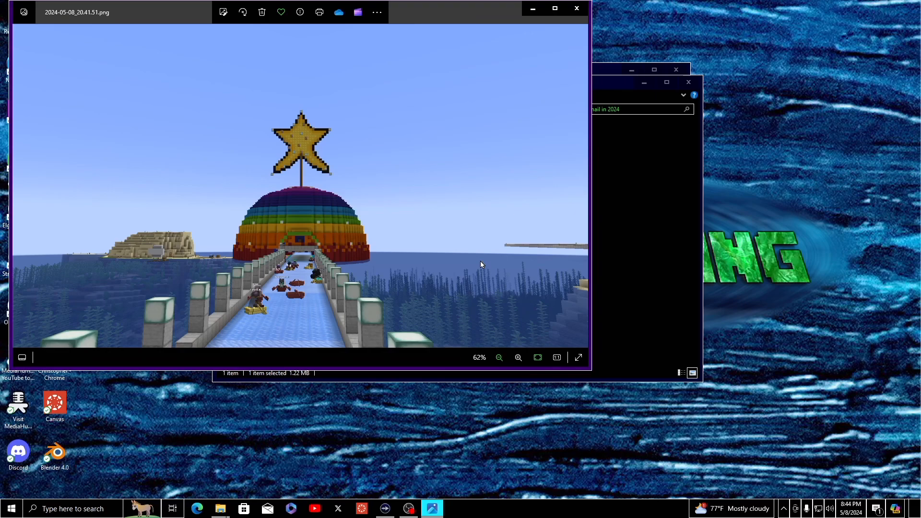
# - Open the Minecraft screenshot for editing and show its light and color adjustments
pyautogui.press('Tab')
pyautogui.press('Tab')
pyautogui.press('Tab')
pyautogui.hotkey('shift', 'Tab')
pyautogui.press('Return')
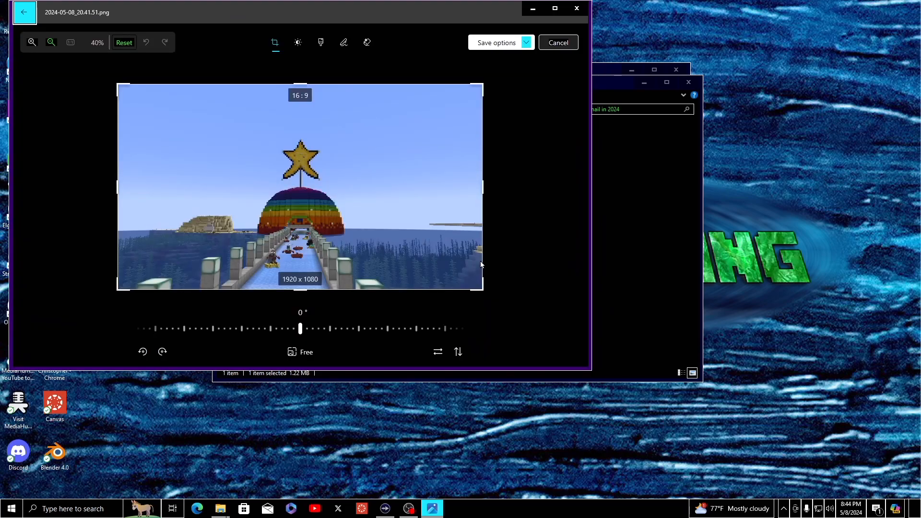
pyautogui.press('Tab')
pyautogui.press('Tab')
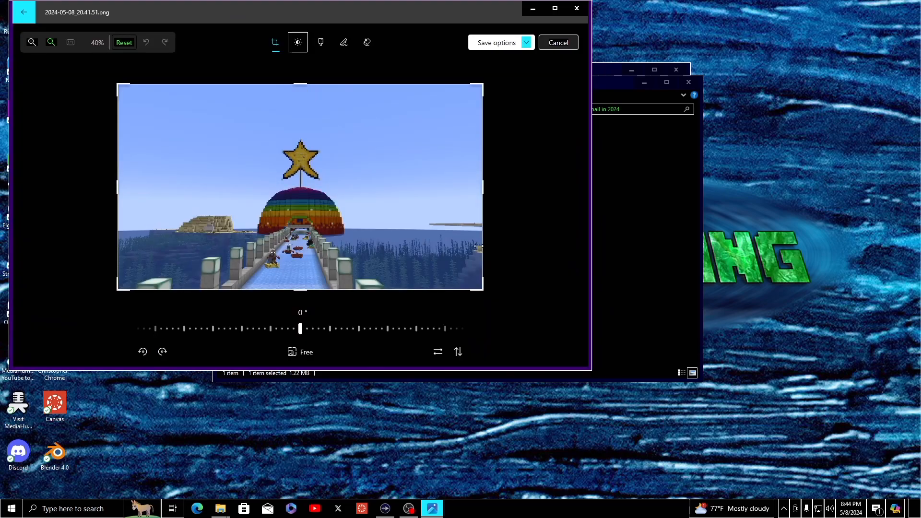
pyautogui.press('Return')
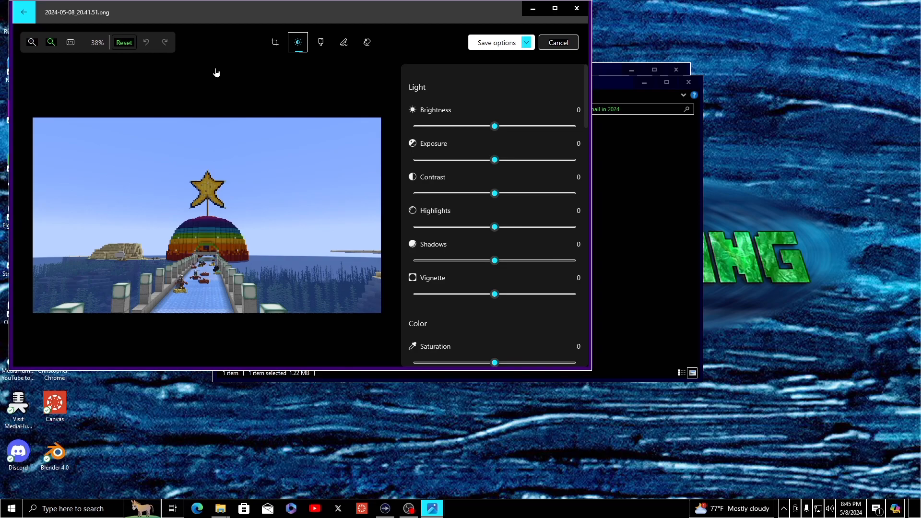
# - Set the screenshot's contrast to 70 and its saturation to 46
pyautogui.scroll(-3, 446, 285)
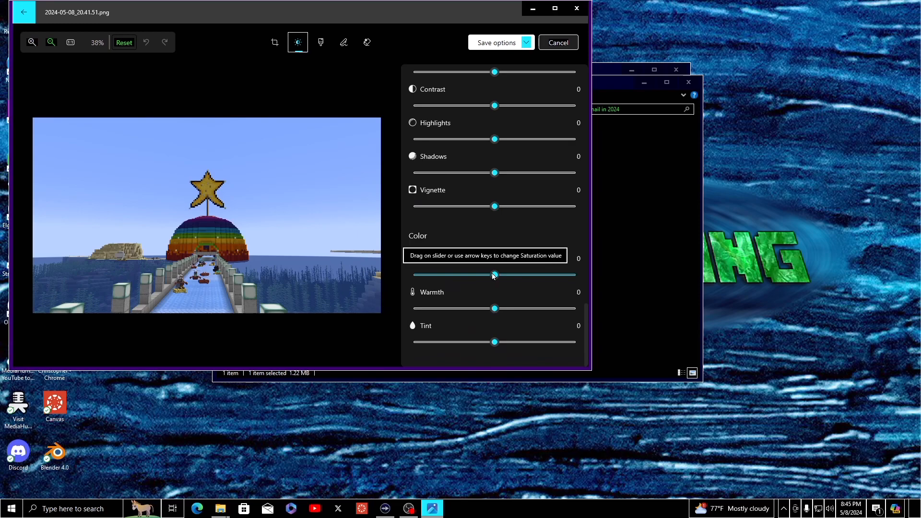
pyautogui.moveTo(494, 274); pyautogui.dragTo(632, 226)
pyautogui.moveTo(569, 248); pyautogui.dragTo(541, 254)
pyautogui.scroll(2, 495, 216)
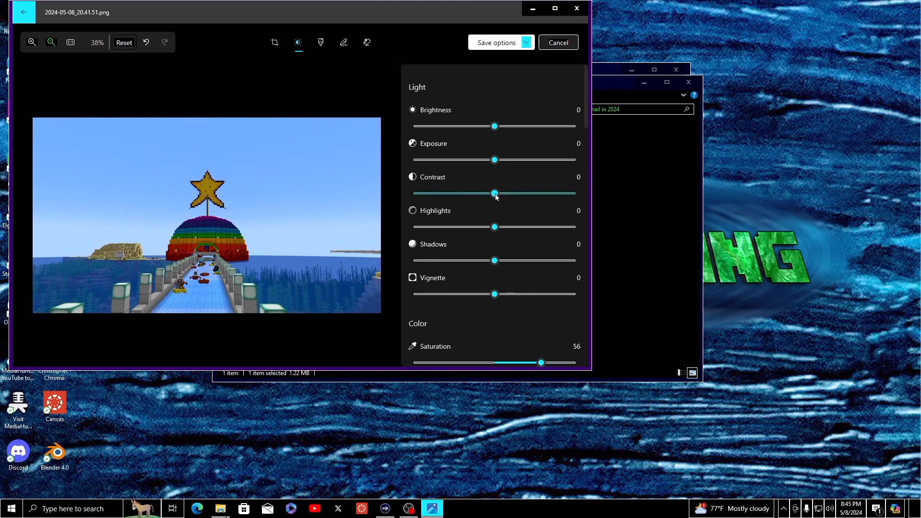
pyautogui.moveTo(495, 193); pyautogui.dragTo(553, 190)
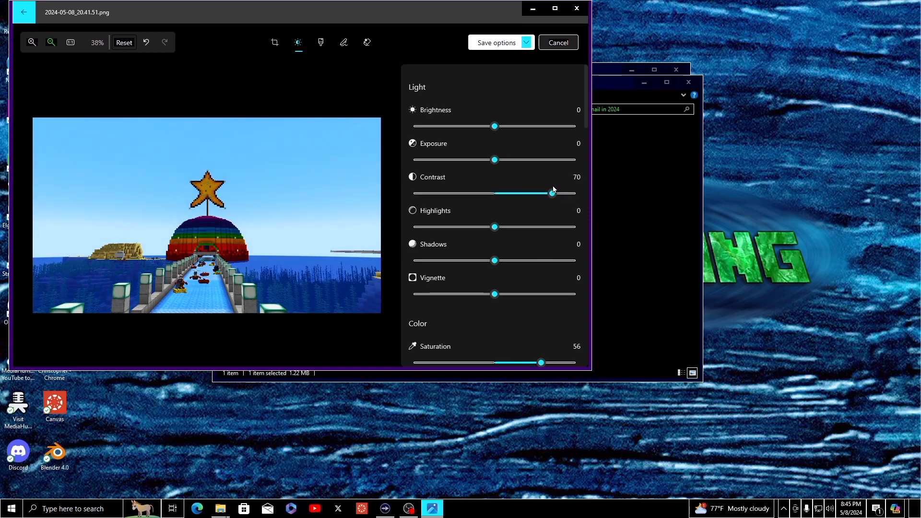
pyautogui.scroll(-3, 425, 344)
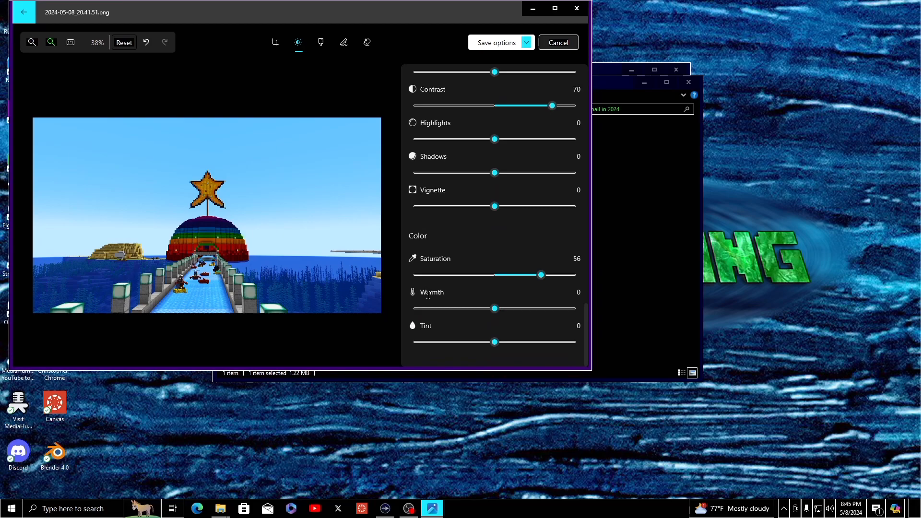
pyautogui.moveTo(544, 276); pyautogui.dragTo(533, 271)
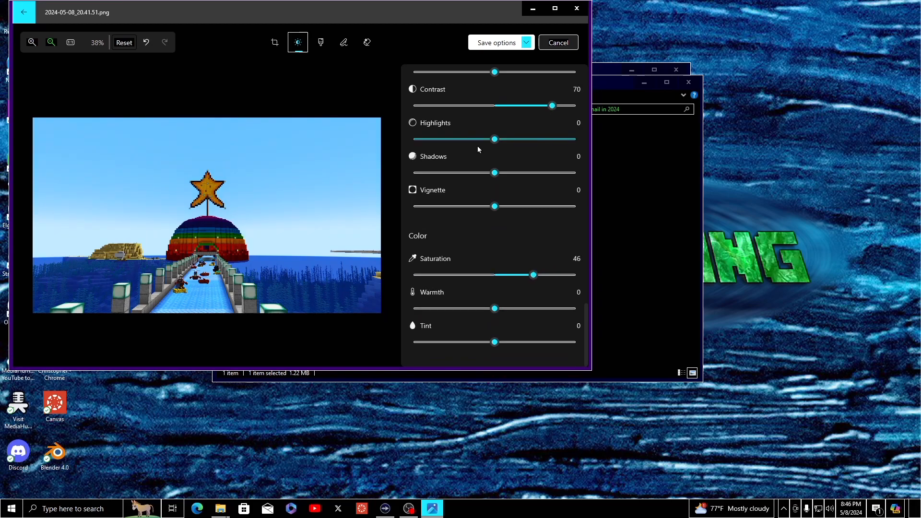
# - Save the adjusted screenshot over the original file
pyautogui.hotkey('shift', 'Tab')
pyautogui.press('Return')
pyautogui.press('Down')
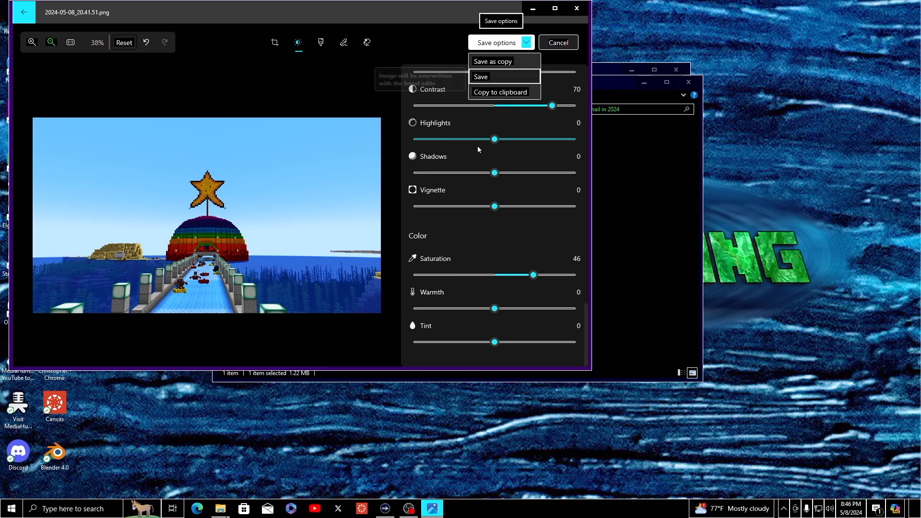
pyautogui.press('Return')
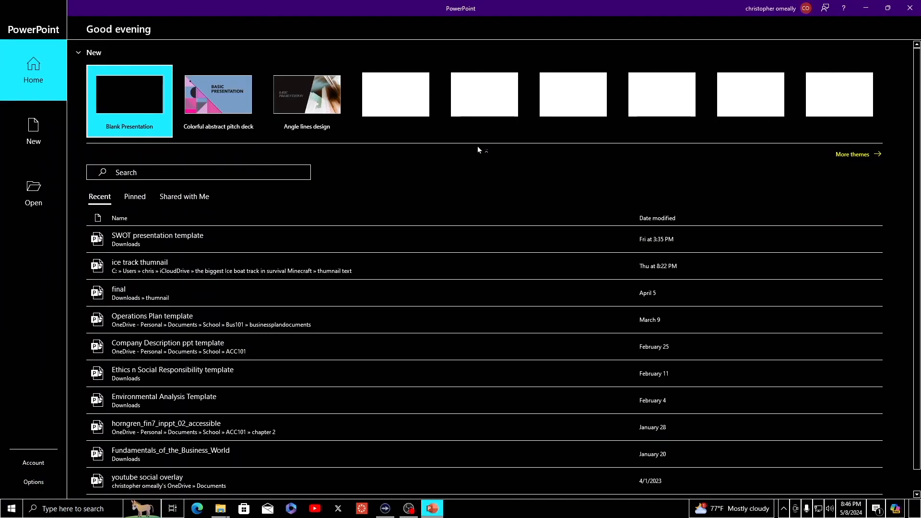
# - Create a blank PowerPoint presentation and change its first slide to the Blank layout
pyautogui.press('Return')
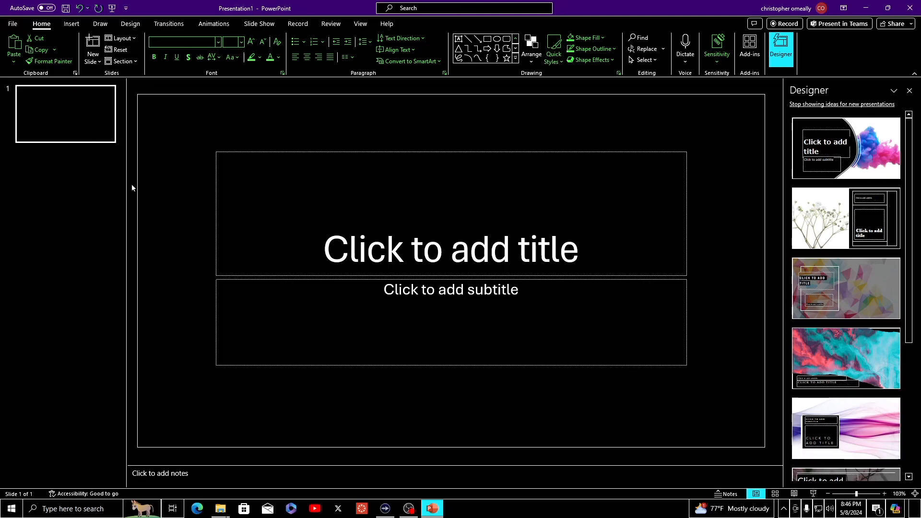
pyautogui.rightClick(55, 123)
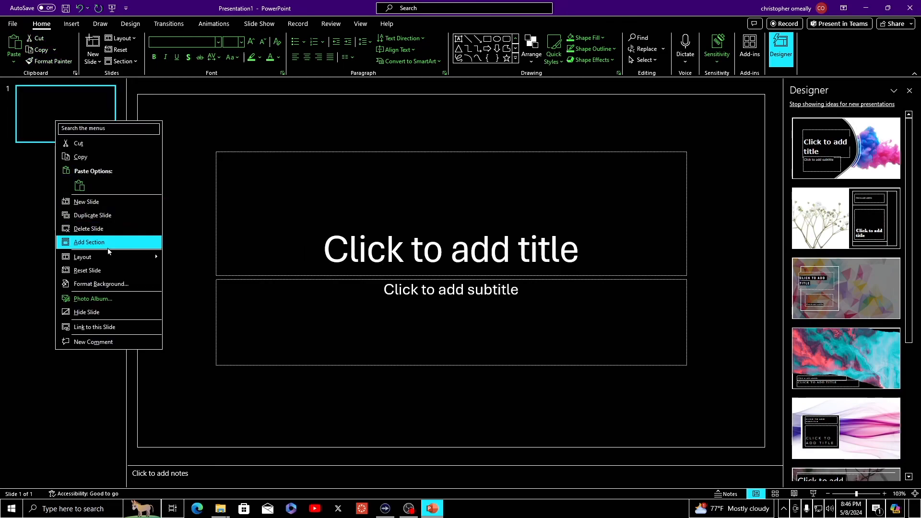
pyautogui.moveTo(144, 255)
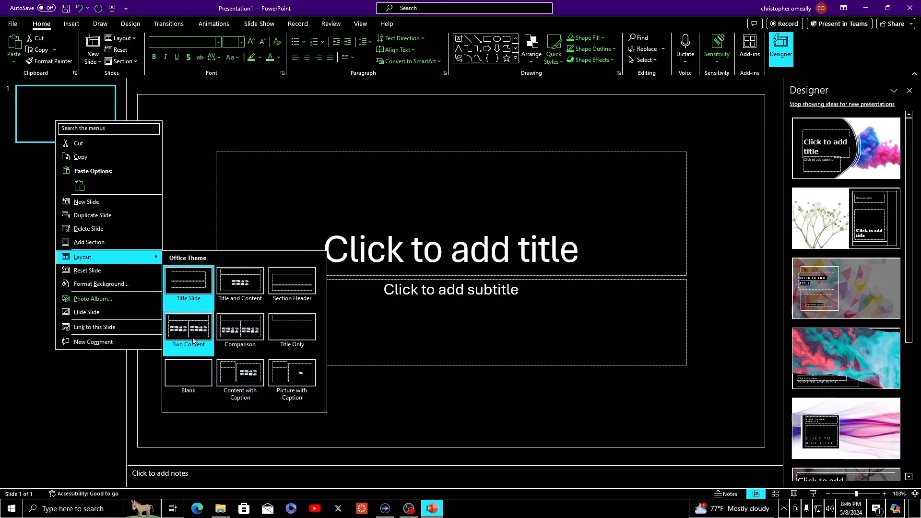
pyautogui.click(199, 367)
# - Insert the edited screenshot from the "making a thumnail in 2024" folder onto the blank slide so it fills it
pyautogui.hotkey('alt', 'Tab')
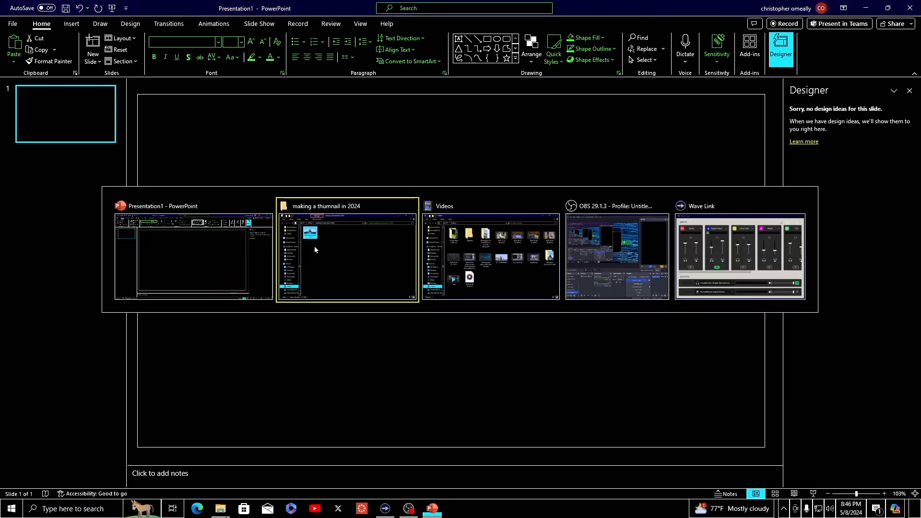
pyautogui.hotkey('alt', 'Tab')
pyautogui.hotkey('alt', 'Tab')
pyautogui.hotkey('alt', 'Tab')
pyautogui.hotkey('alt', 'Tab')
pyautogui.hotkey('alt', 'Tab')
pyautogui.hotkey('alt', 'Tab')
pyautogui.moveTo(319, 147); pyautogui.dragTo(345, 233)
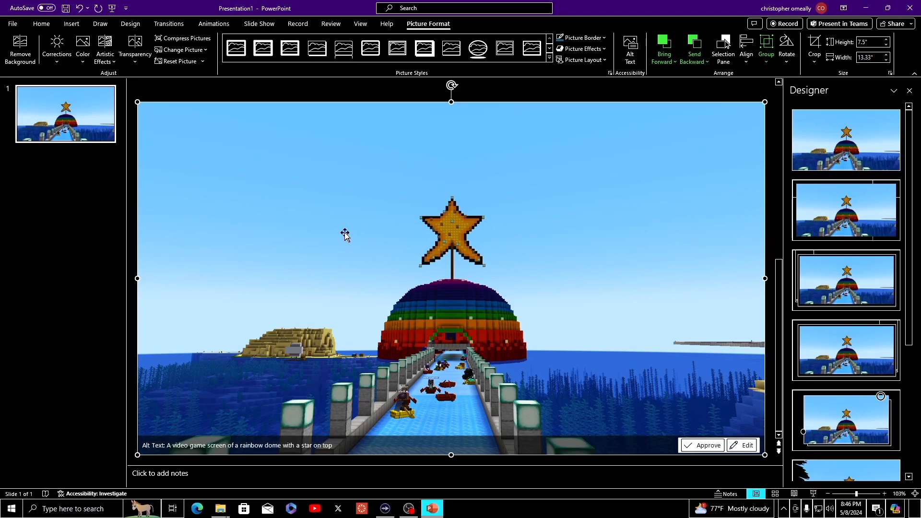
pyautogui.click(438, 458)
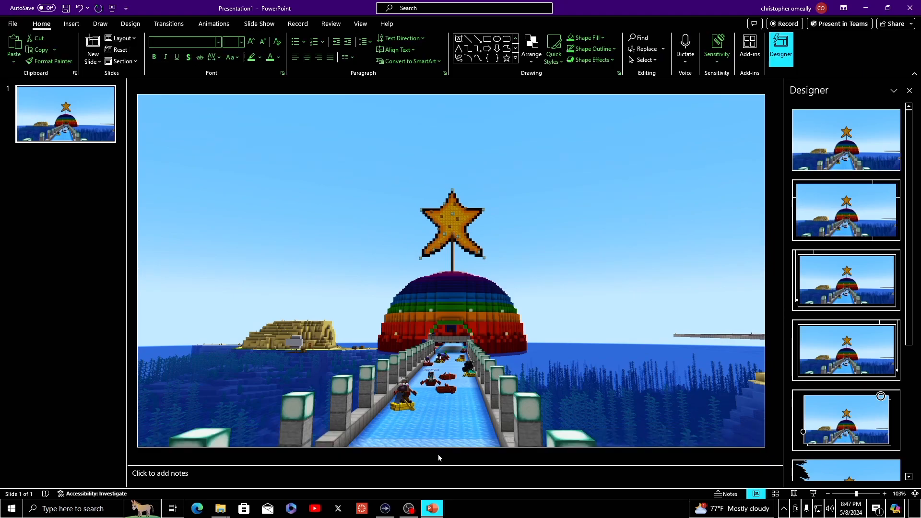
# - Launch Blockbench
pyautogui.press('super')
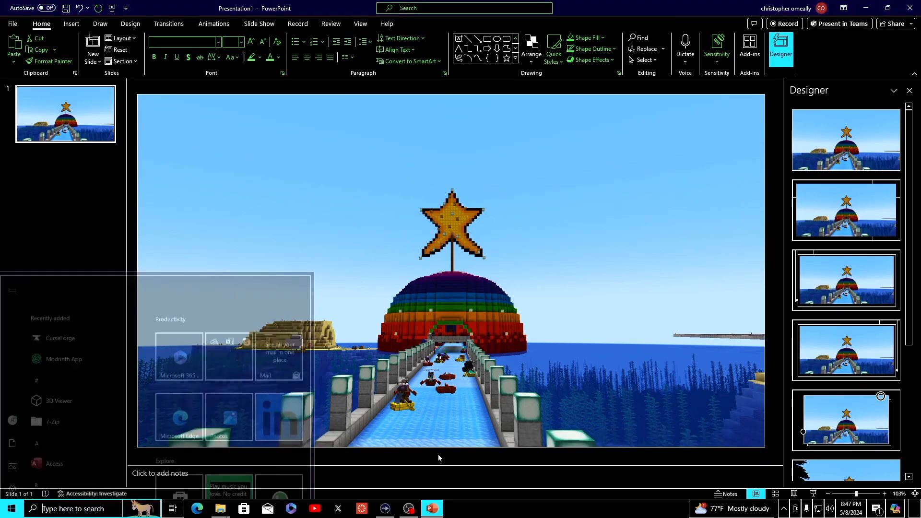
pyautogui.write('bl')
pyautogui.press('Return')
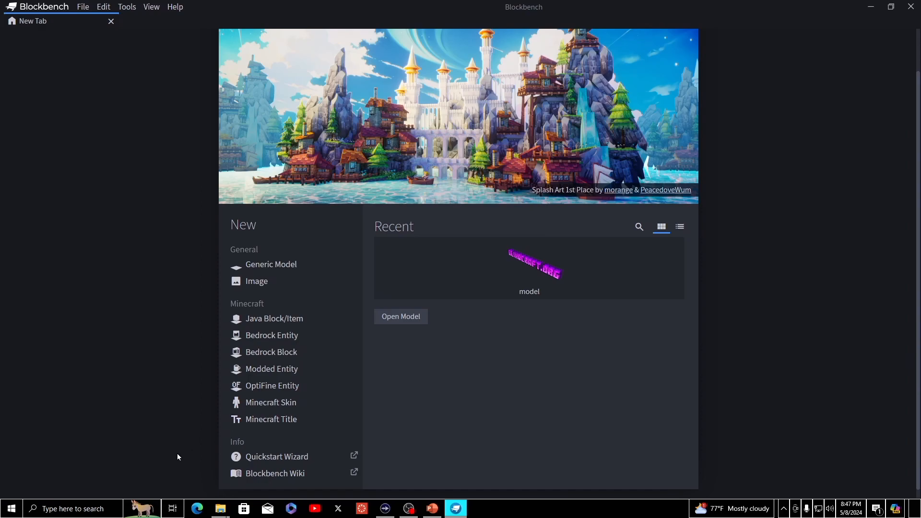
# - Create a new Minecraft Title project and enter "Biggest IceTrack" as the title text
pyautogui.click(267, 424)
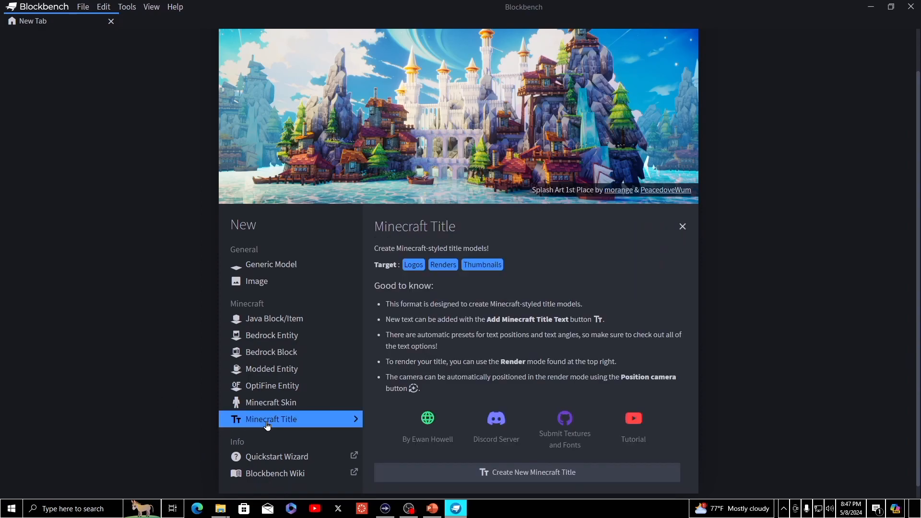
pyautogui.click(483, 480)
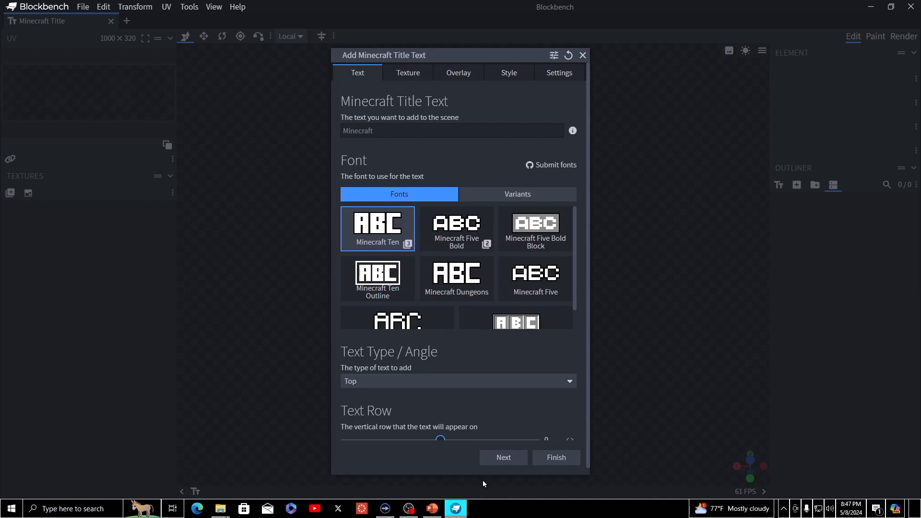
pyautogui.write('Biggest IceTrack')
# - Switch the title texture to a gradient and enable all three intermediate colors
pyautogui.click(411, 71)
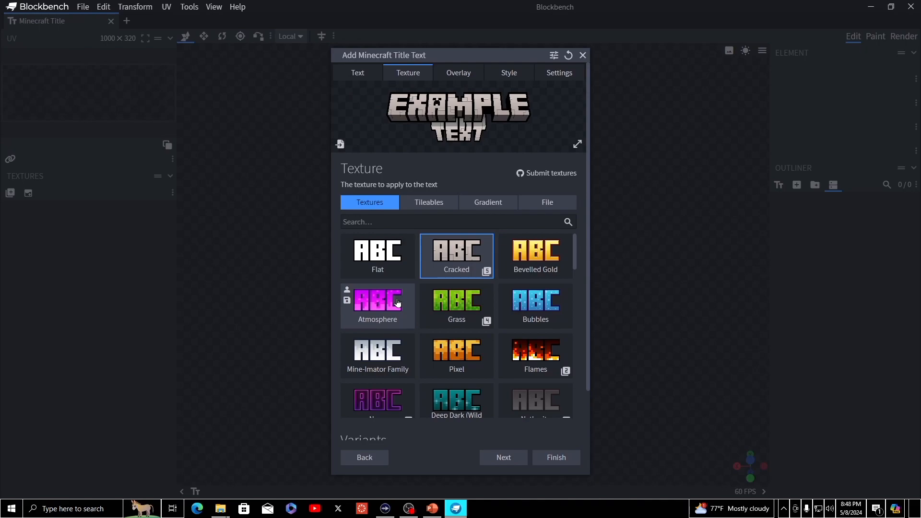
pyautogui.click(484, 205)
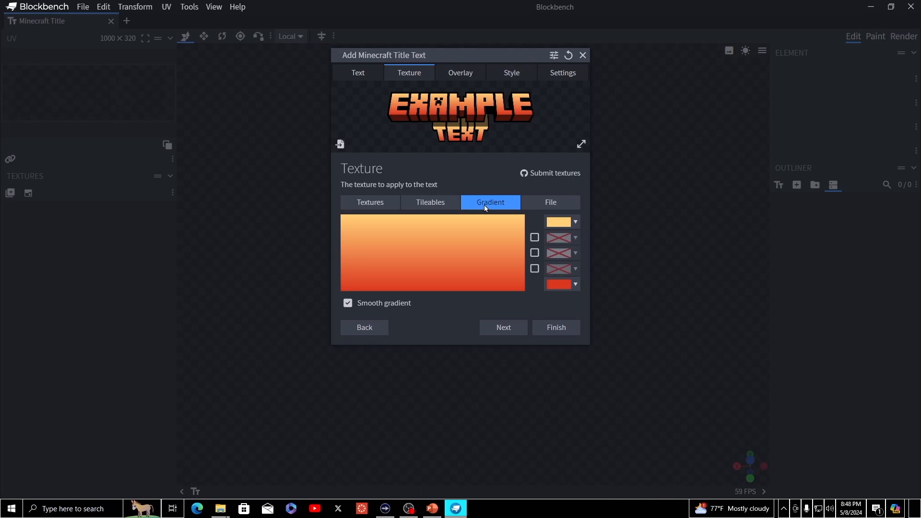
pyautogui.click(535, 237)
pyautogui.click(534, 253)
pyautogui.click(534, 269)
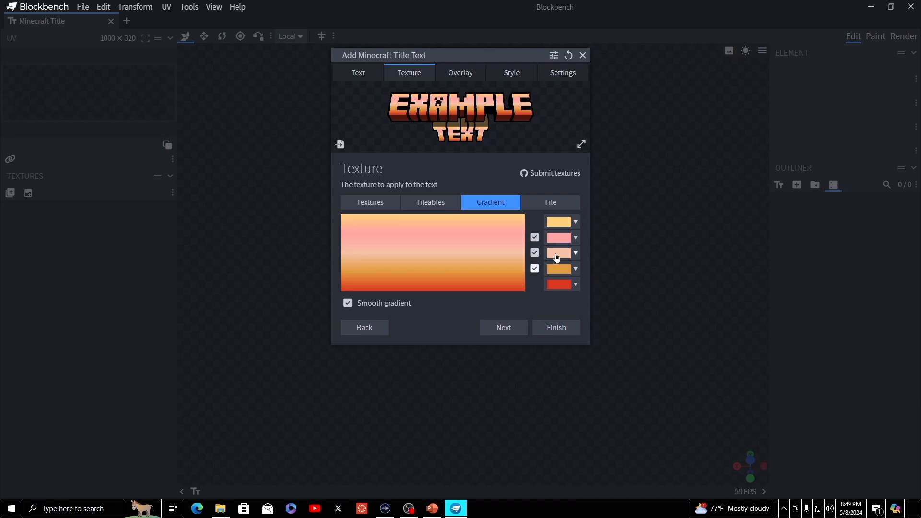
# - Set the gradient's first color to bright green and its second color to yellow-green #acff00
pyautogui.click(576, 222)
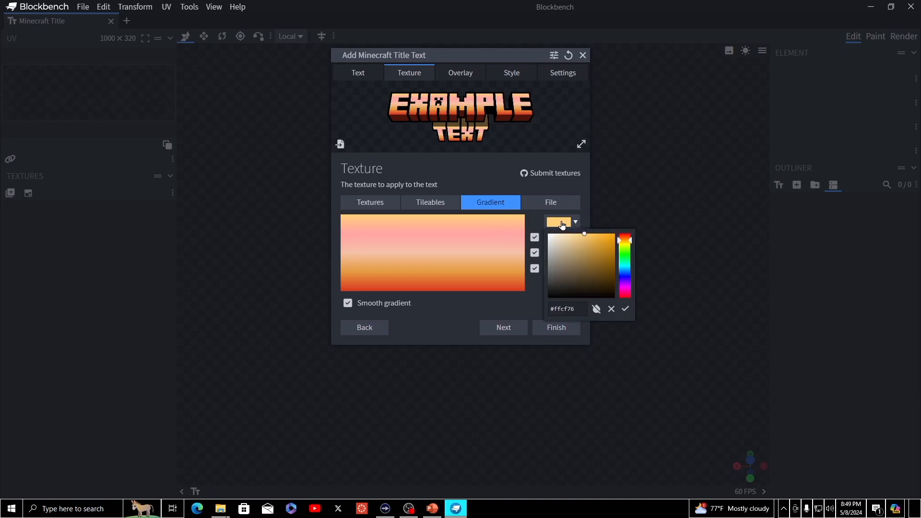
pyautogui.moveTo(617, 254)
pyautogui.mouseDown()
pyautogui.moveTo(625, 259)
pyautogui.moveTo(623, 239)
pyautogui.moveTo(627, 261)
pyautogui.moveTo(618, 235)
pyautogui.mouseUp()
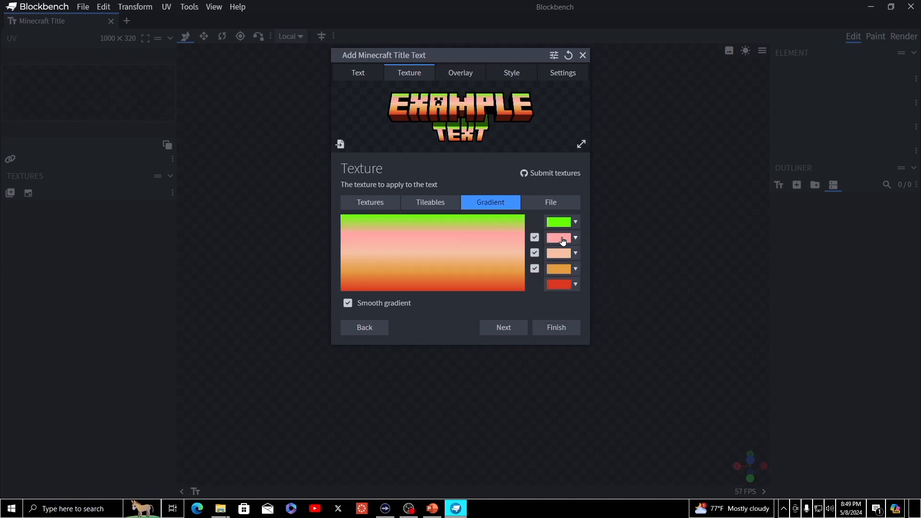
pyautogui.click(562, 239)
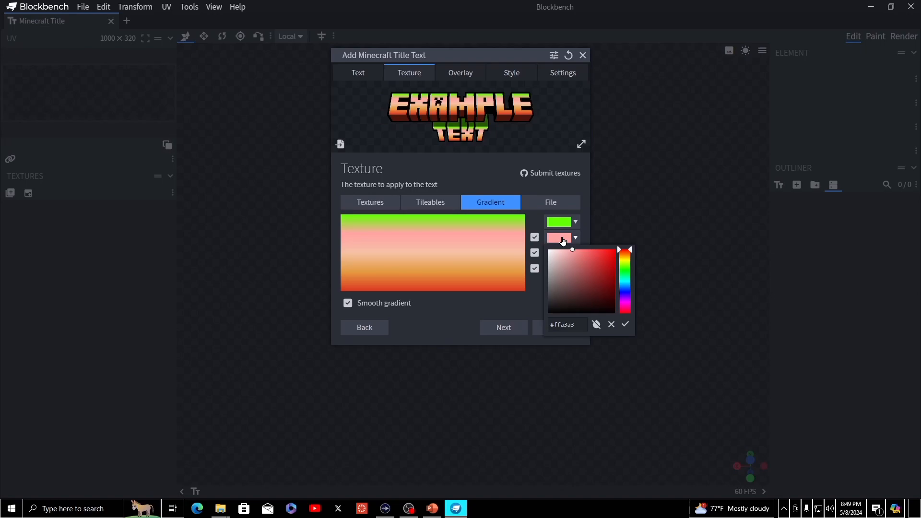
pyautogui.click(564, 241)
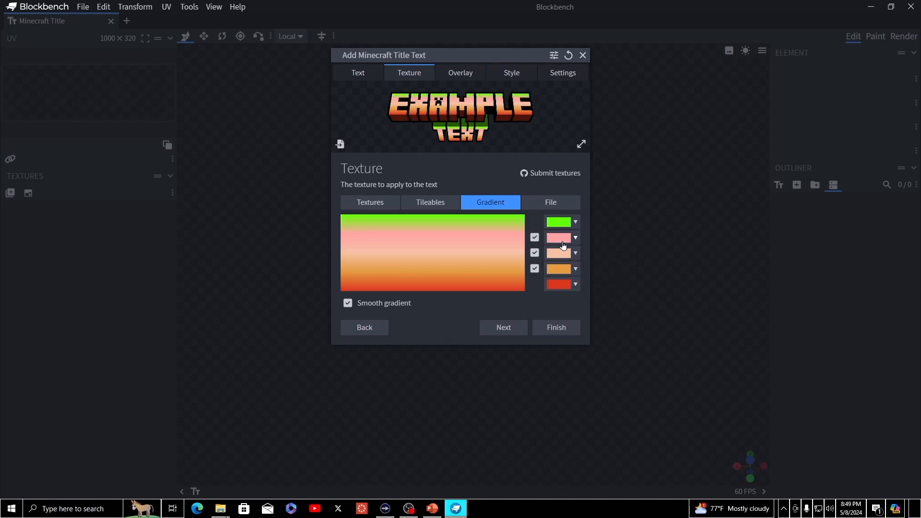
pyautogui.click(564, 241)
pyautogui.moveTo(623, 265); pyautogui.dragTo(615, 244)
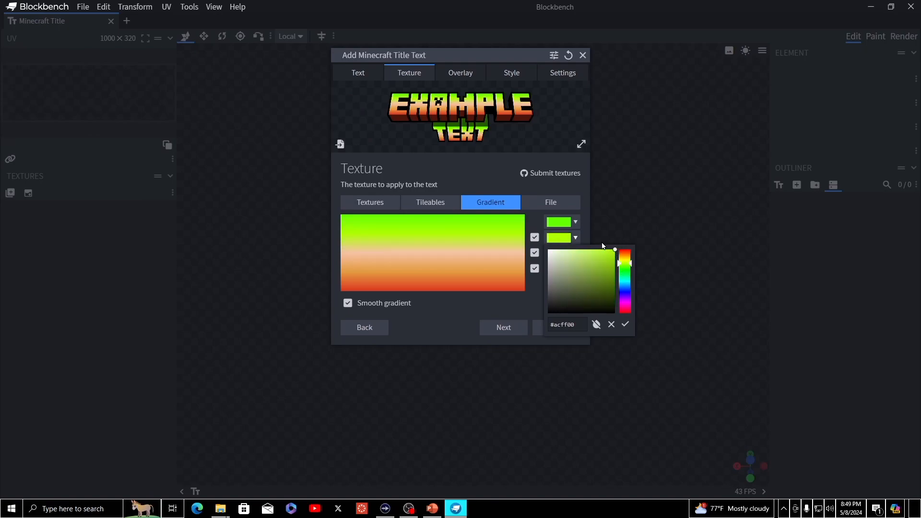
pyautogui.click(556, 238)
pyautogui.click(556, 238)
pyautogui.click(557, 240)
# - Set the gradient's third color to yellow #f7ff00 and its fourth color to bright orange
pyautogui.click(561, 253)
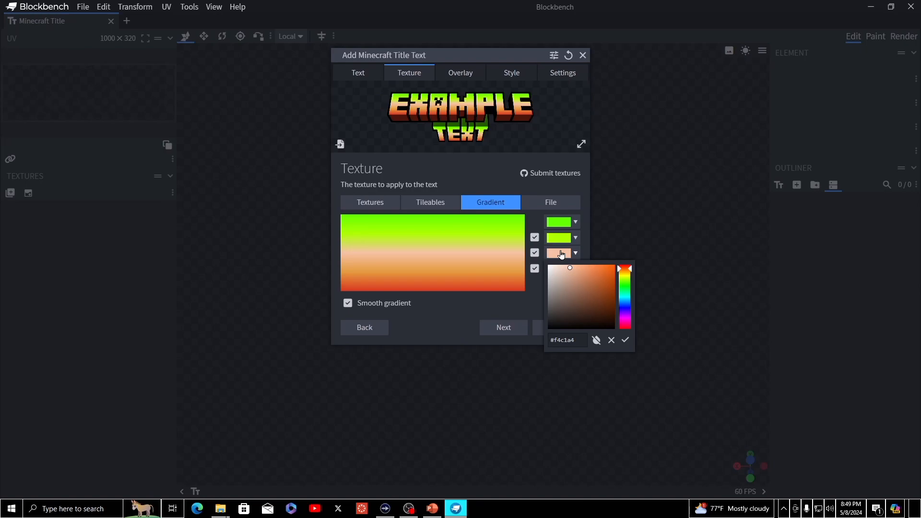
pyautogui.click(623, 286)
pyautogui.moveTo(623, 286); pyautogui.dragTo(618, 266)
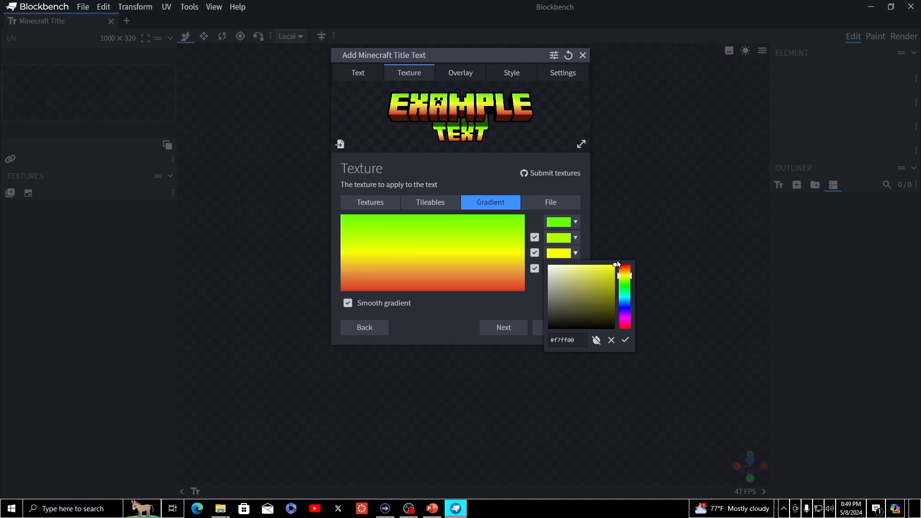
pyautogui.click(568, 254)
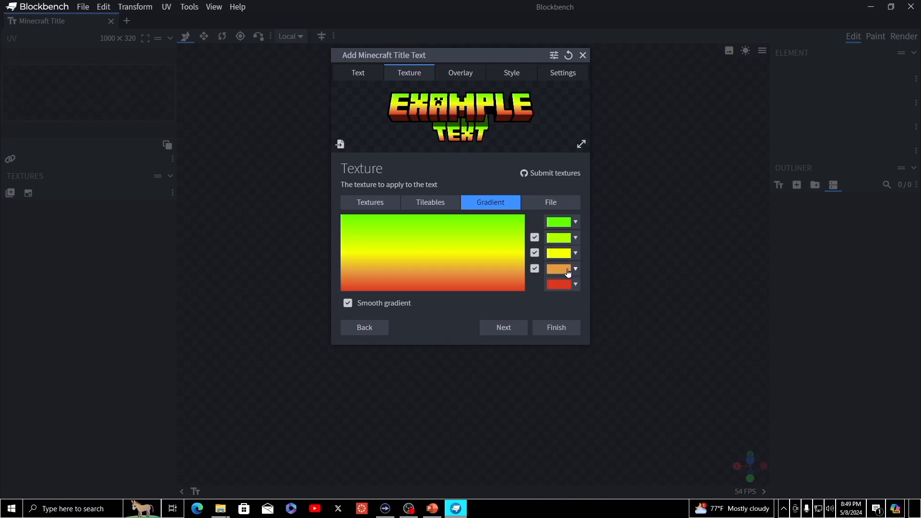
pyautogui.click(568, 270)
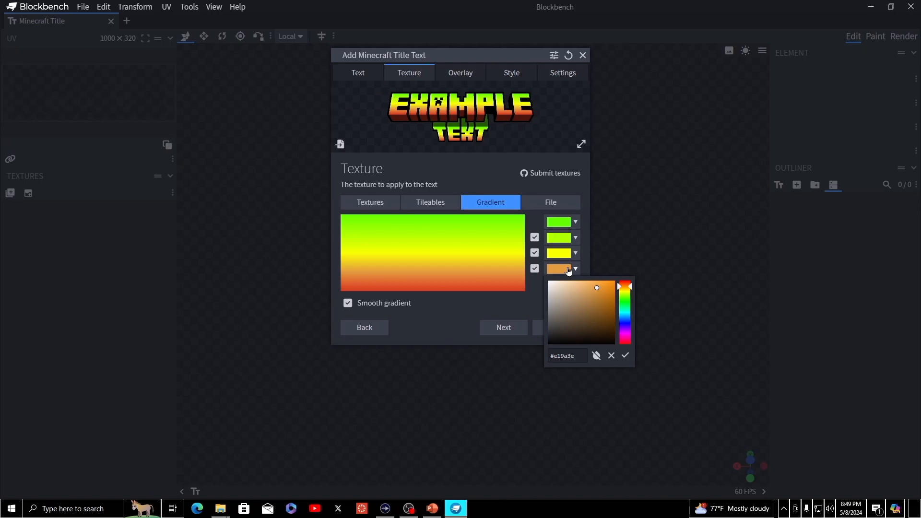
pyautogui.moveTo(622, 294); pyautogui.dragTo(622, 274)
pyautogui.click(564, 268)
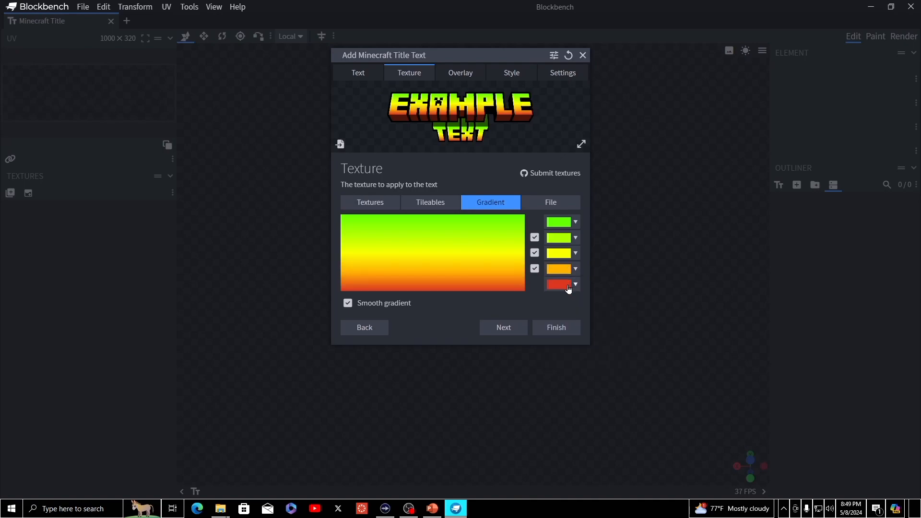
# - Set the gradient's last color to fully saturated bright red
pyautogui.click(562, 284)
pyautogui.click(627, 297)
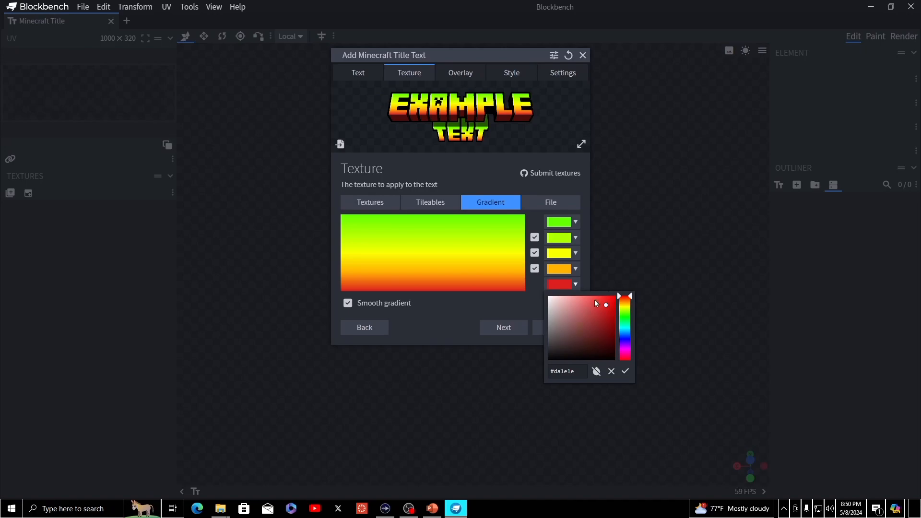
pyautogui.moveTo(607, 304); pyautogui.dragTo(620, 285)
pyautogui.click(562, 285)
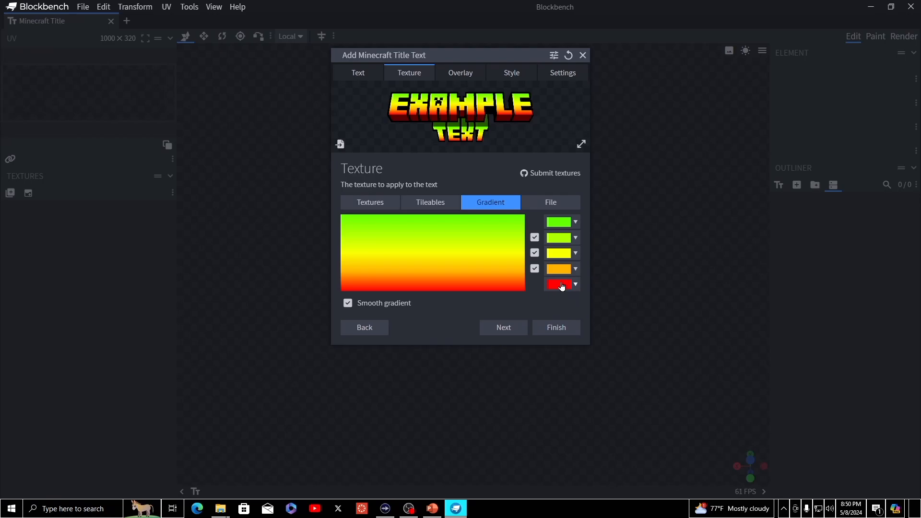
# - Finish creating the BIGGEST ICETRACK title text, then render it without a background colour and copy the render
pyautogui.click(560, 331)
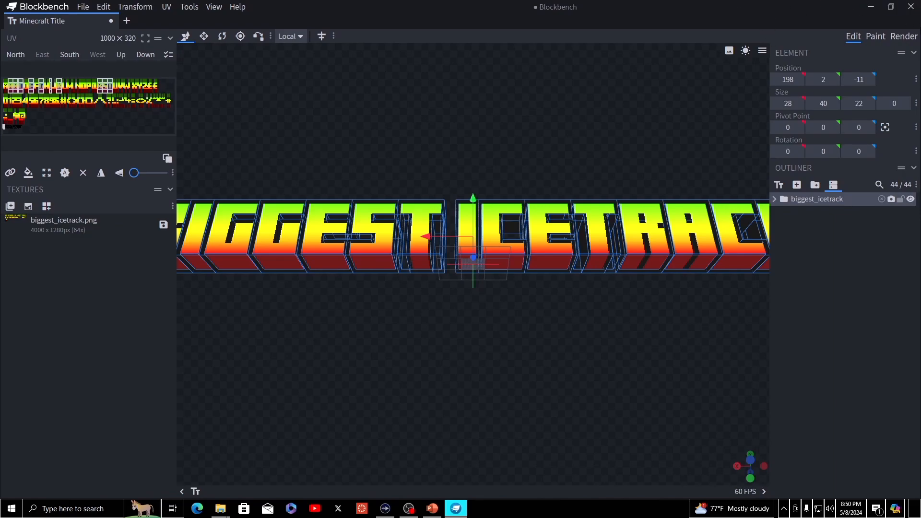
pyautogui.click(897, 38)
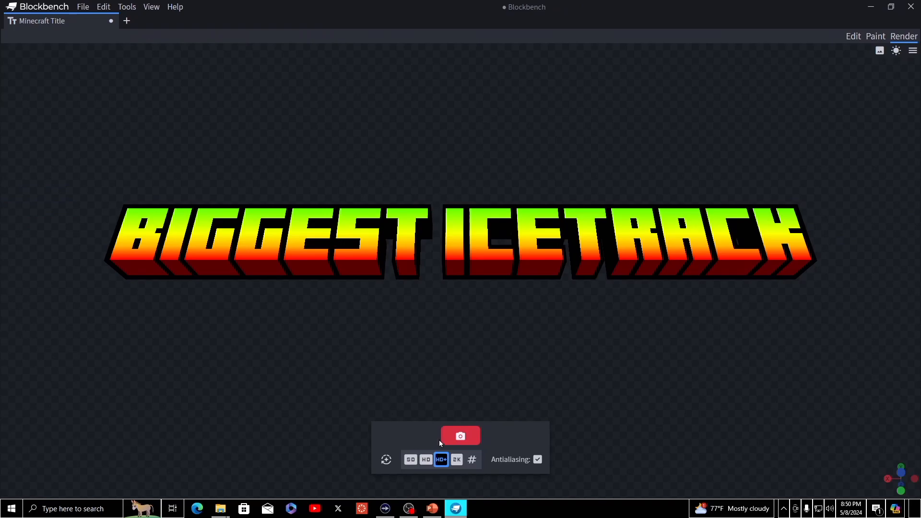
pyautogui.click(456, 436)
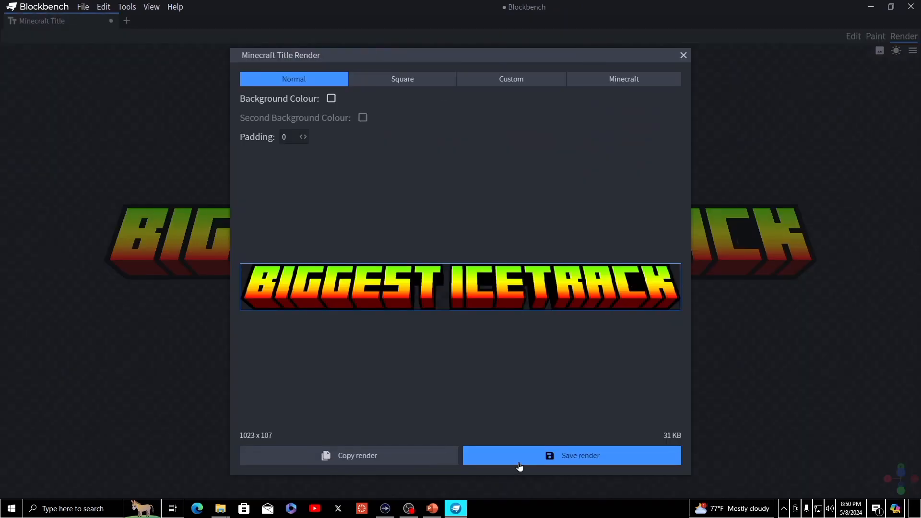
pyautogui.click(428, 468)
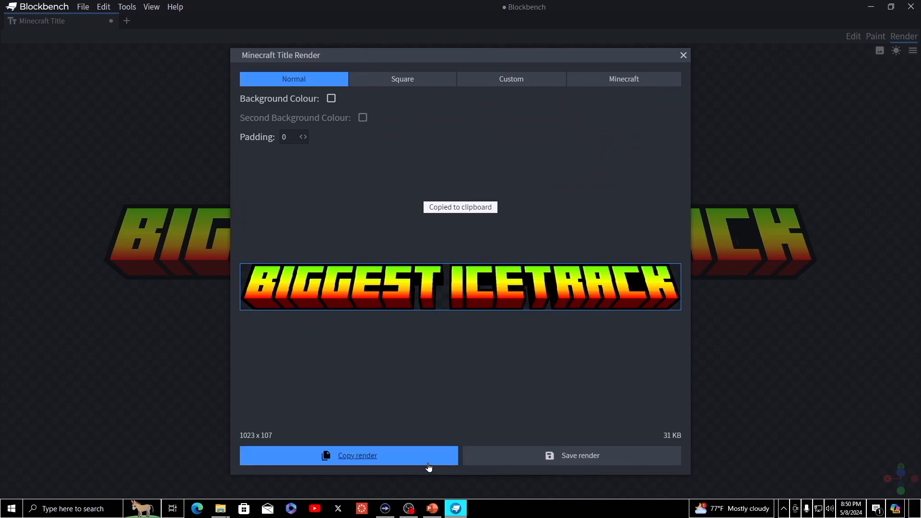
# - Switch to PowerPoint, paste the BIGGEST ICETRACK render onto the slide and move it up to just below the slide's upper edge
pyautogui.hotkey('alt', 'Tab')
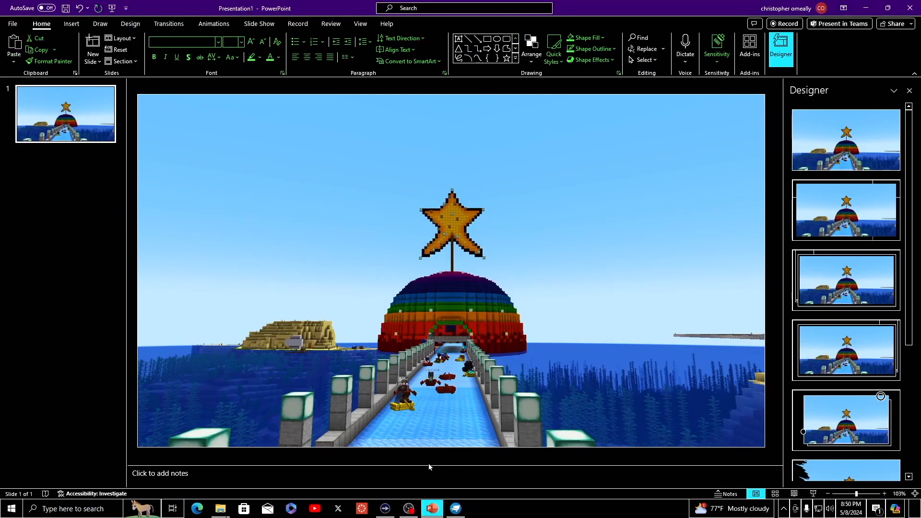
pyautogui.hotkey('ctrl', 'v')
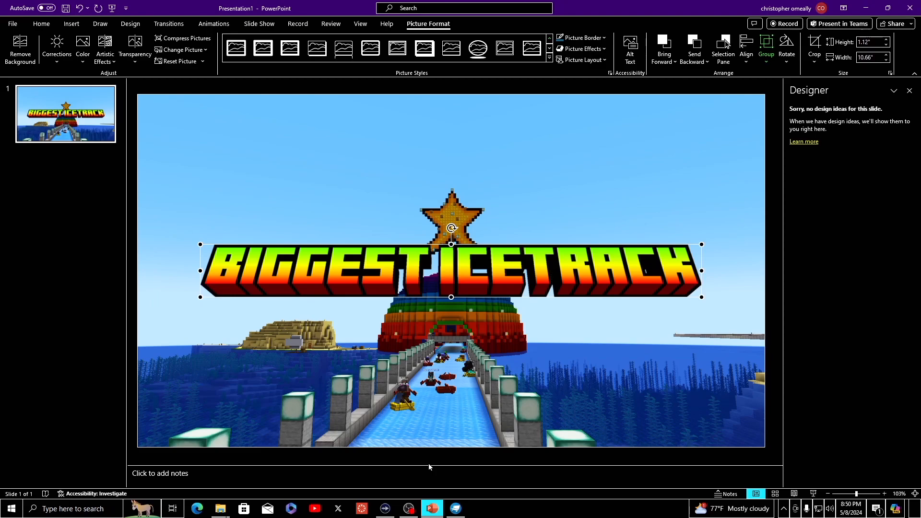
pyautogui.press('Up')
pyautogui.press('Up')
pyautogui.press('Up')
pyautogui.press('Up')
pyautogui.press('Up')
pyautogui.press('Up')
pyautogui.press('Up')
pyautogui.press('Up')
pyautogui.press('Up')
pyautogui.press('Up')
pyautogui.press('Up')
pyautogui.press('Up')
pyautogui.press('Up')
pyautogui.press('Up')
pyautogui.press('Up')
pyautogui.press('Up')
pyautogui.press('Up')
pyautogui.press('Up')
pyautogui.press('Up')
pyautogui.press('Up')
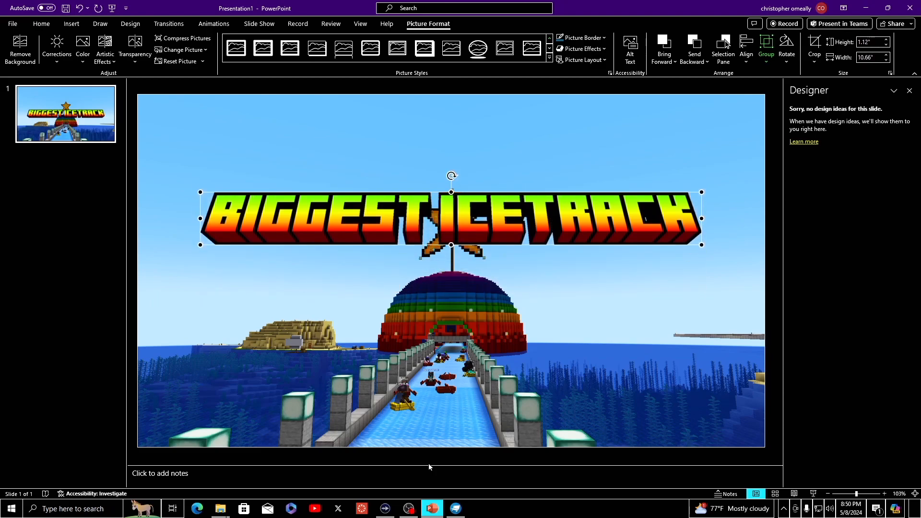
pyautogui.press('Up')
pyautogui.press('Up')
pyautogui.press('Up')
pyautogui.press('Up')
pyautogui.press('Up')
pyautogui.press('Up')
pyautogui.press('Up')
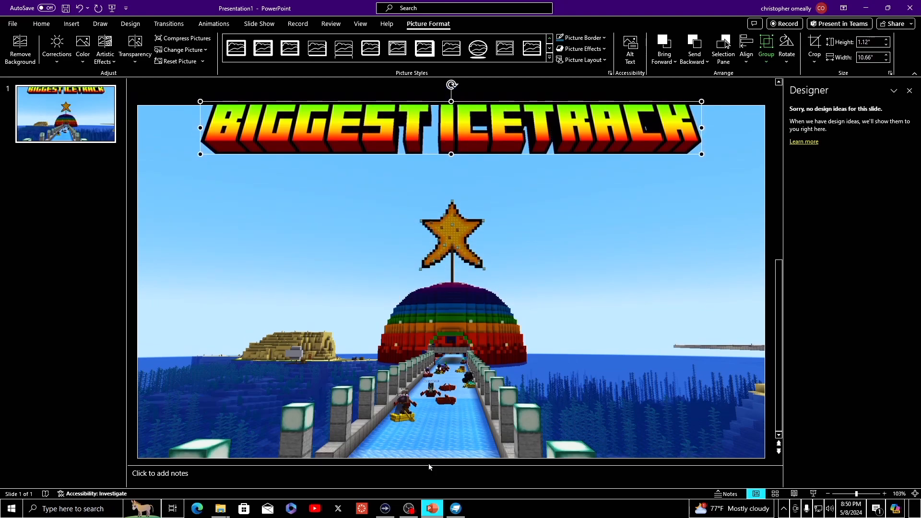
pyautogui.press('Down')
pyautogui.press('Down')
pyautogui.press('Down')
pyautogui.press('Down')
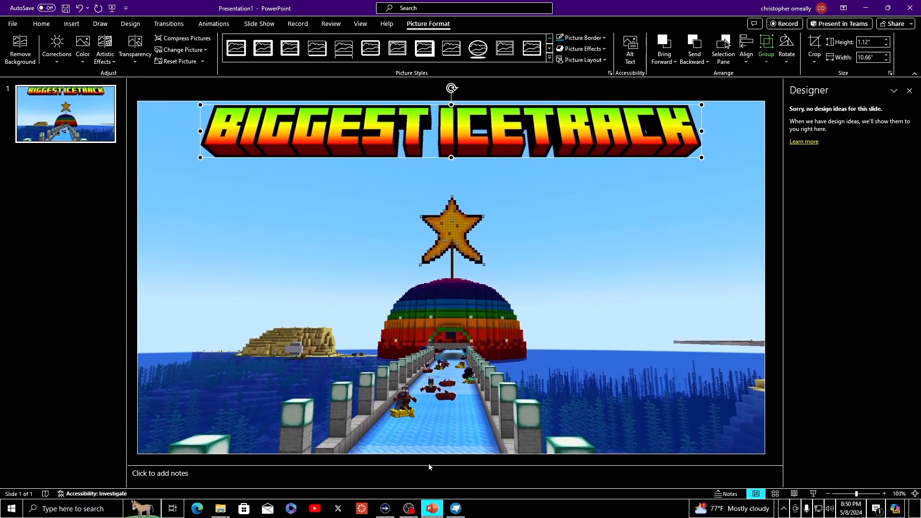
# - Switch to Blockbench, close it discarding the unsaved title project, and create a new Minecraft Title project
pyautogui.hotkey('alt', 'Tab')
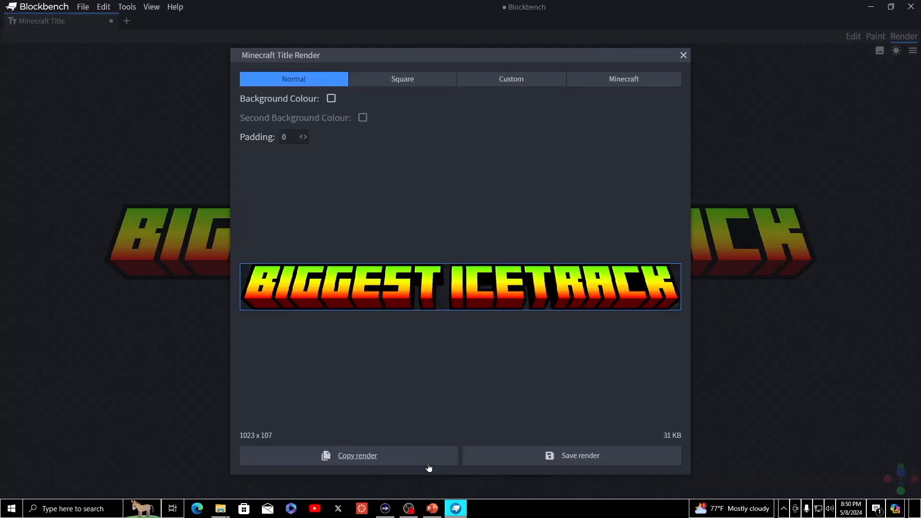
pyautogui.hotkey('alt', 'F4')
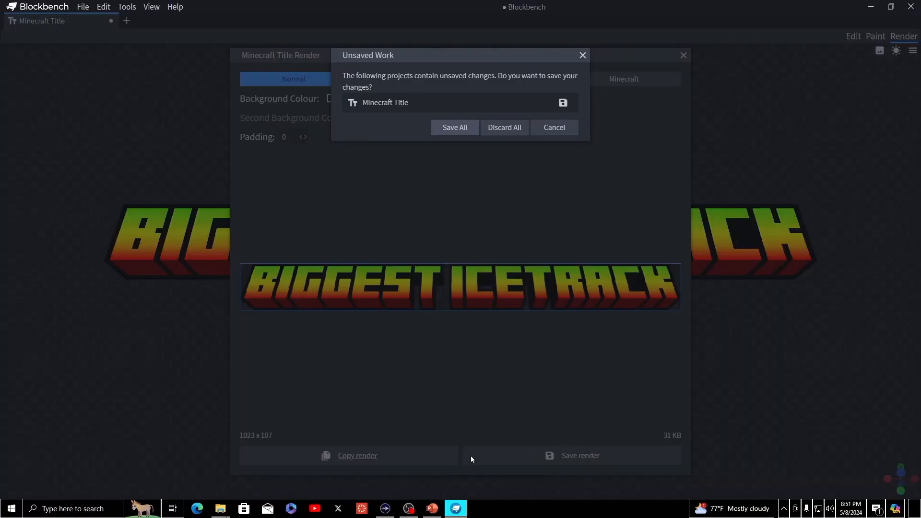
pyautogui.click(504, 127)
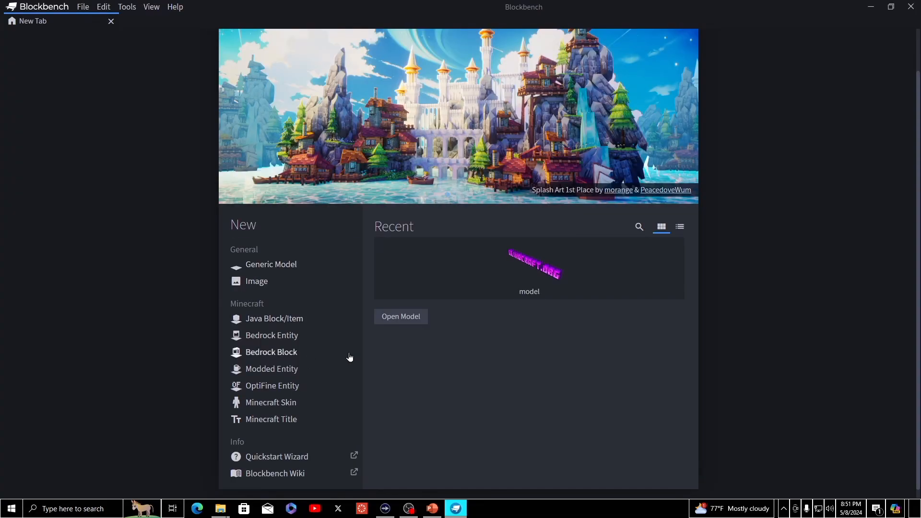
pyautogui.click(259, 420)
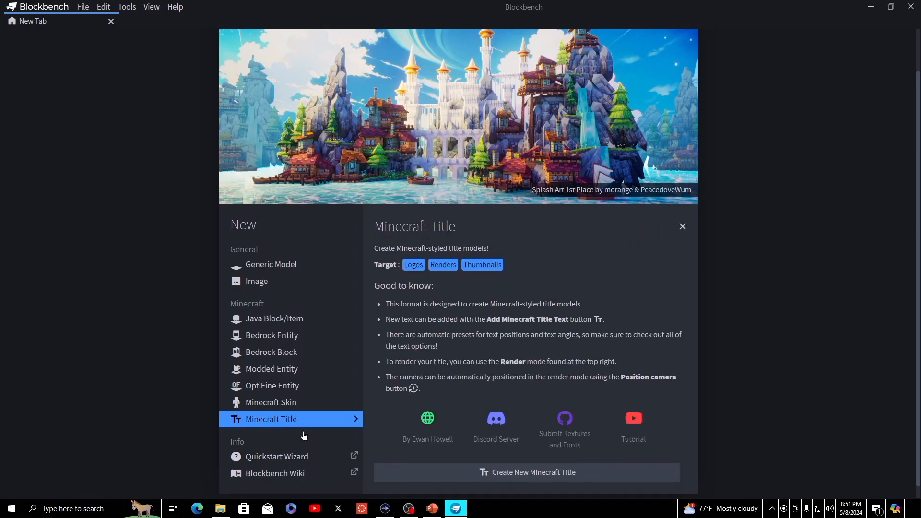
pyautogui.click(453, 475)
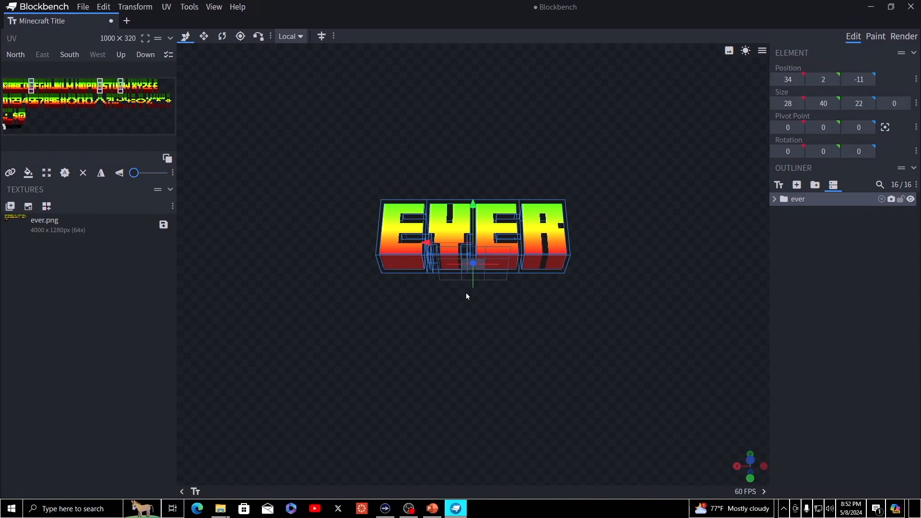
# - Orbit to view the EVER title from slightly above so its upper faces show, and copy a render of it
pyautogui.moveTo(468, 297); pyautogui.dragTo(466, 373)
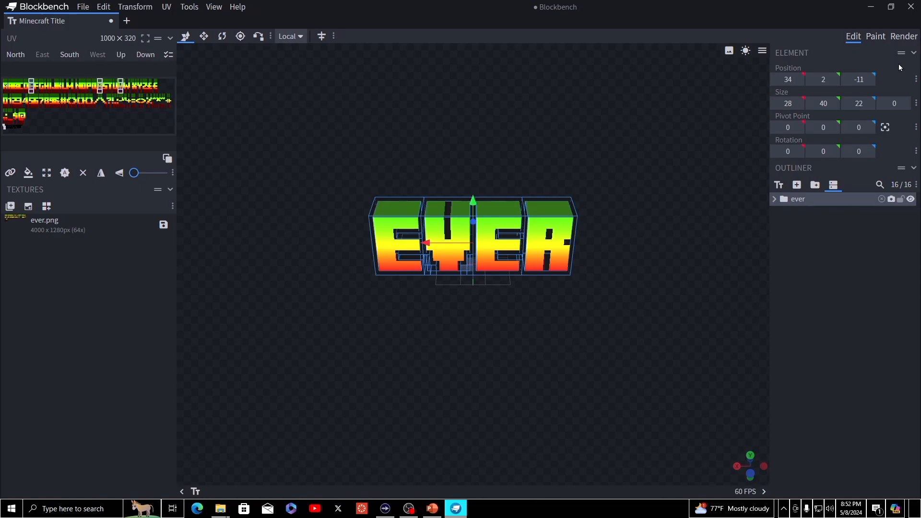
pyautogui.click(904, 36)
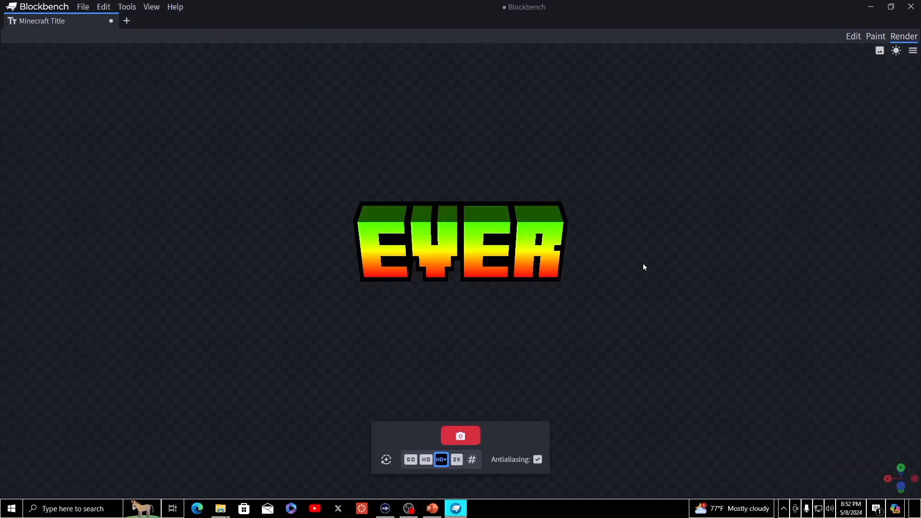
pyautogui.click(457, 437)
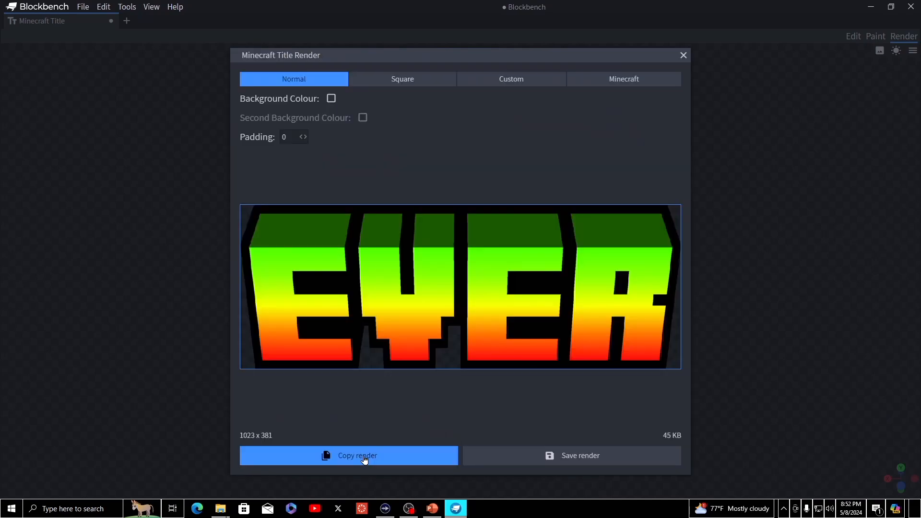
pyautogui.click(364, 459)
# - Switch to PowerPoint and paste the EVER render onto the slide
pyautogui.hotkey('alt', 'Tab')
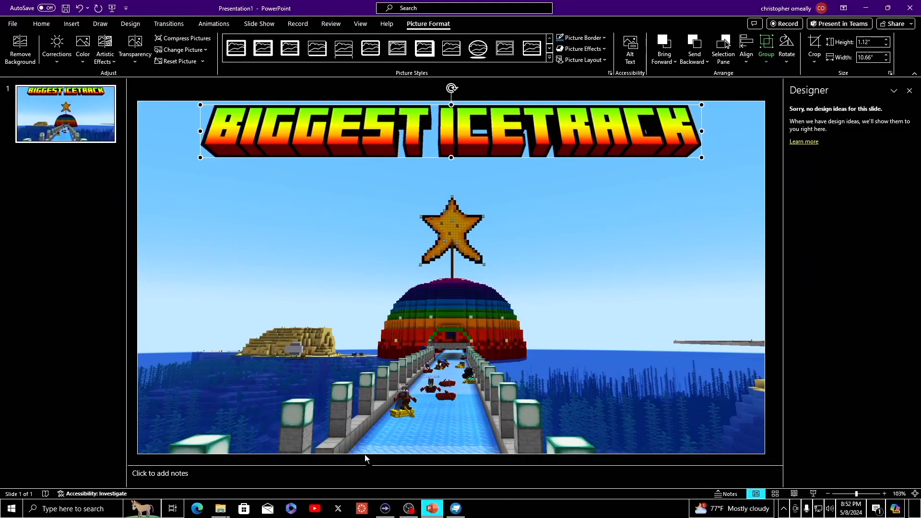
pyautogui.hotkey('ctrl', 'v')
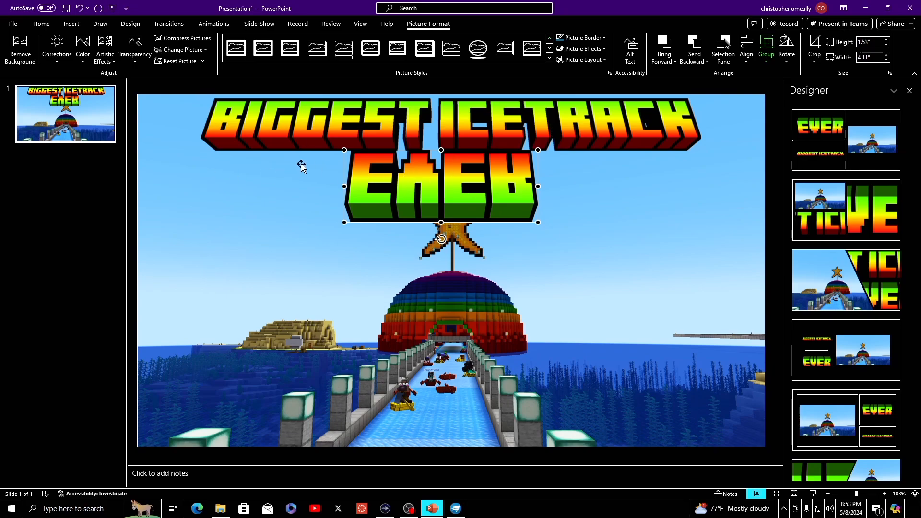
# - Send the EVER picture to the back and the background screenshot behind it, layering EVER between the screenshot and the main title
pyautogui.rightClick(405, 187)
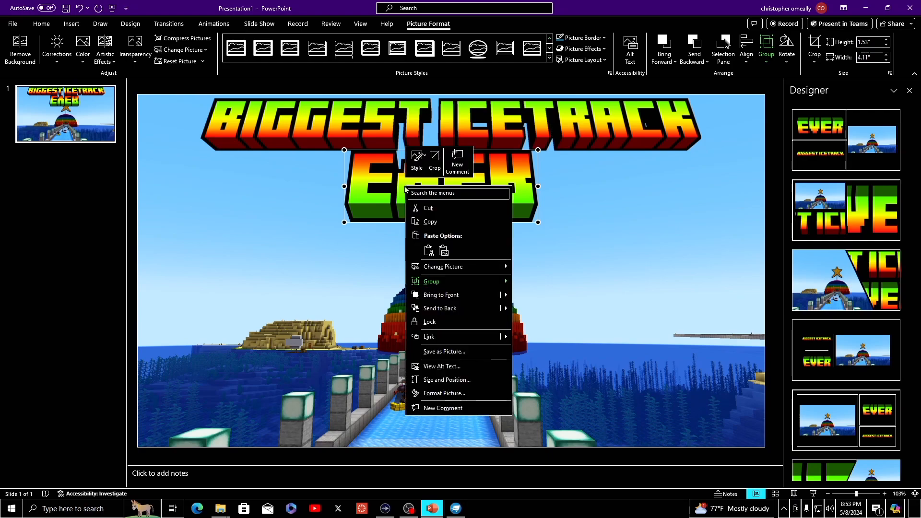
pyautogui.click(445, 311)
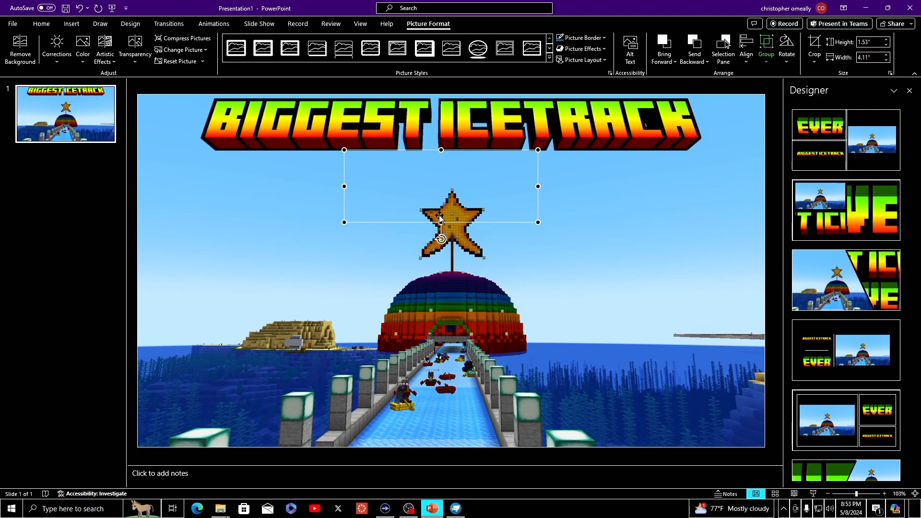
pyautogui.click(401, 188)
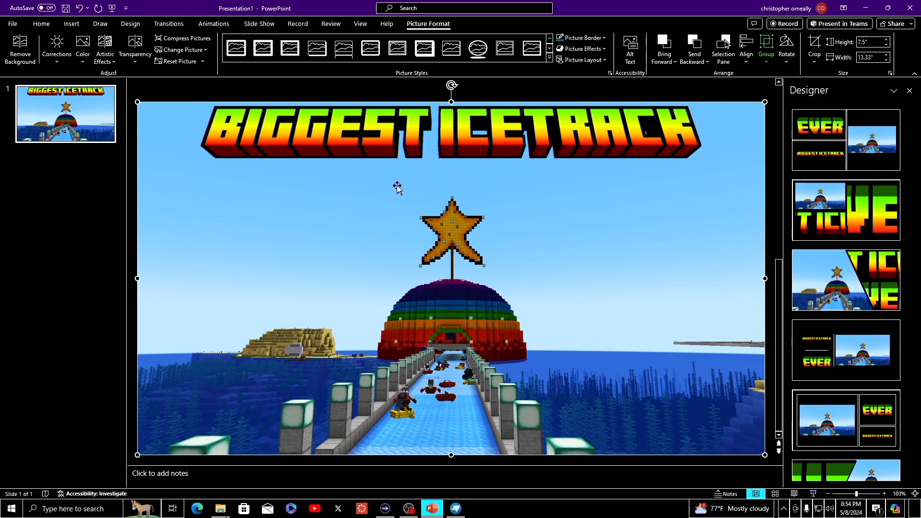
pyautogui.rightClick(394, 187)
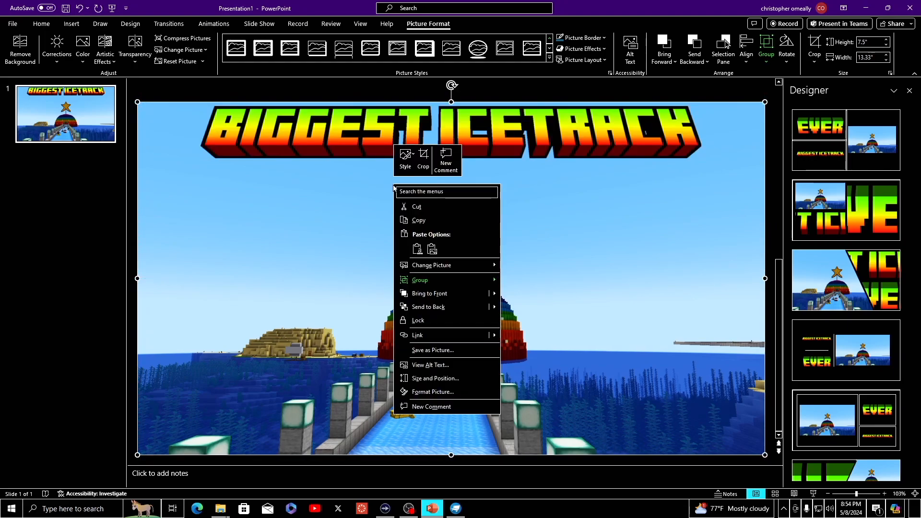
pyautogui.click(436, 308)
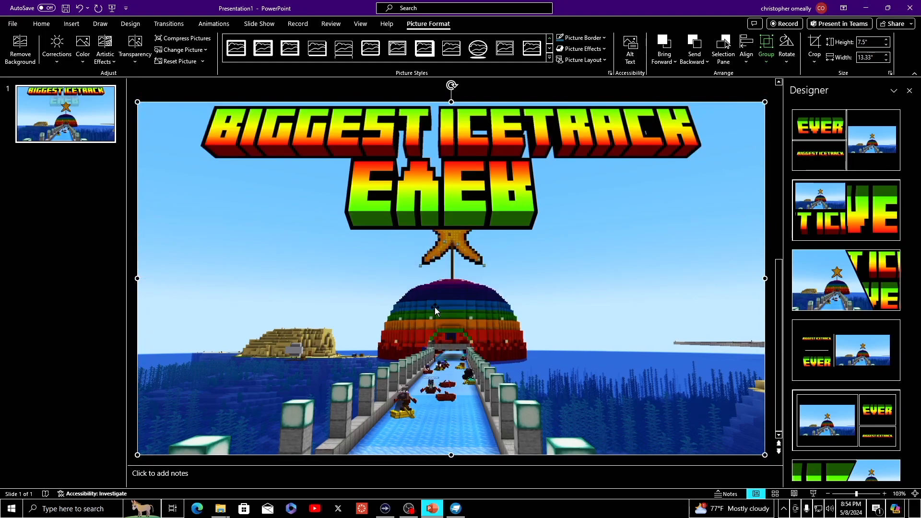